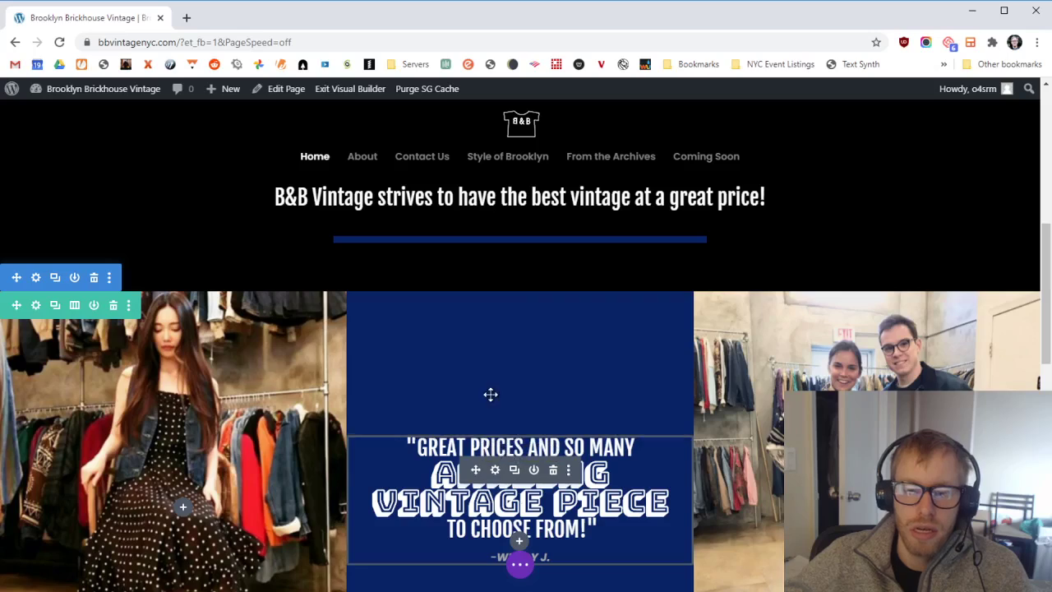
# Step: Open the settings of the "B&B Vintage strives" text module and check the heading level of its text
pyautogui.scroll(2, 499, 375)
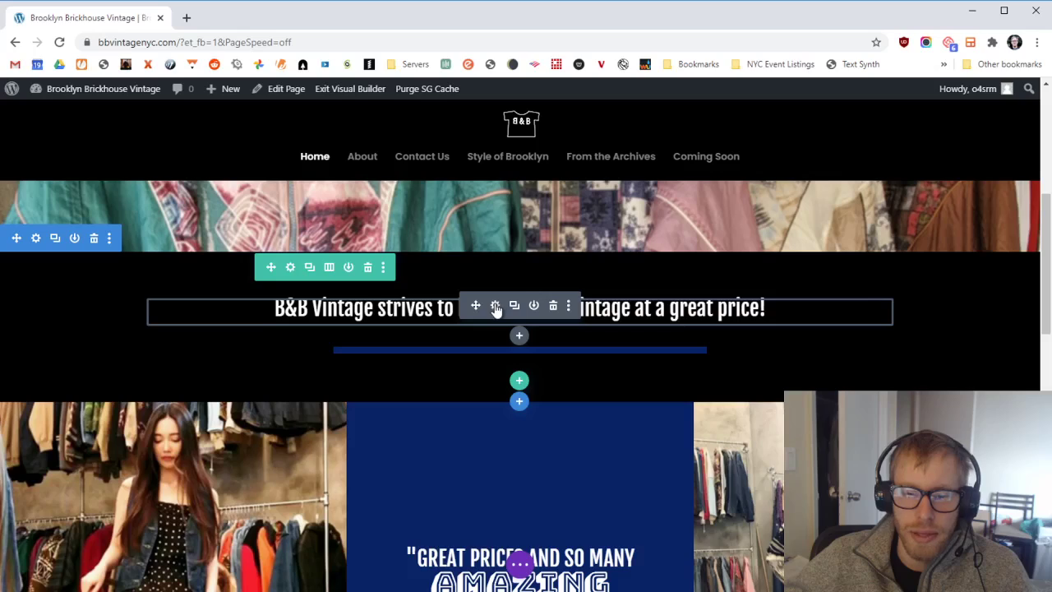
pyautogui.click(496, 308)
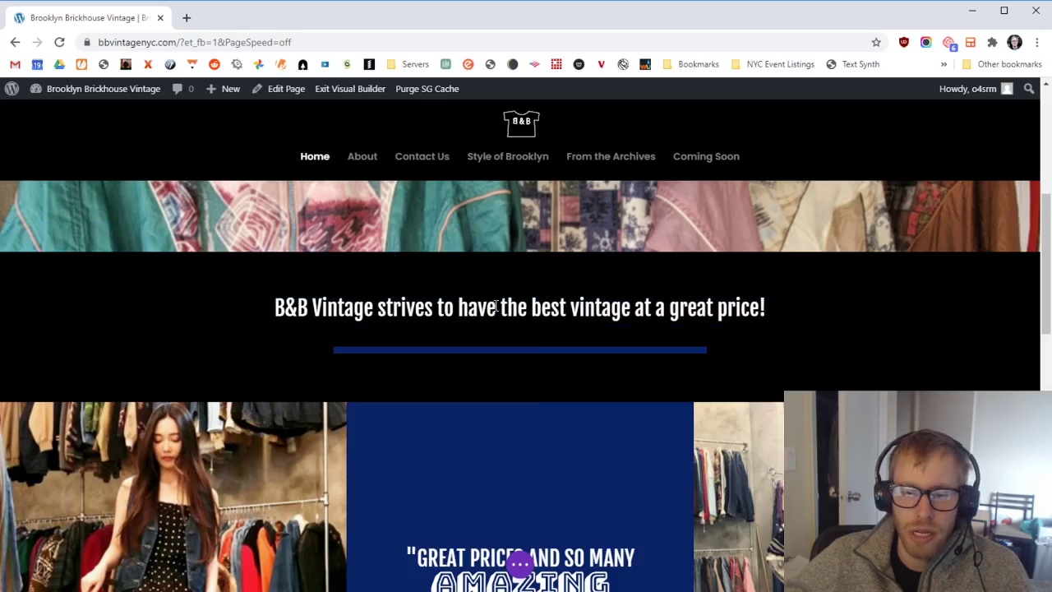
pyautogui.click(851, 404)
pyautogui.scroll(-4, 822, 354)
pyautogui.moveTo(771, 318); pyautogui.dragTo(871, 421)
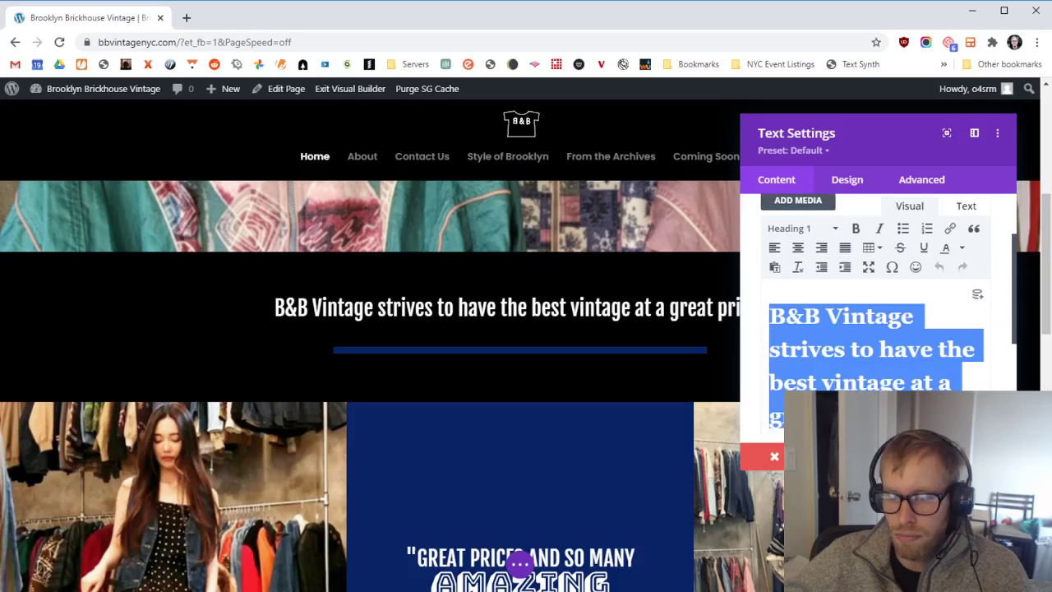
pyautogui.click(882, 355)
pyautogui.scroll(2, 871, 362)
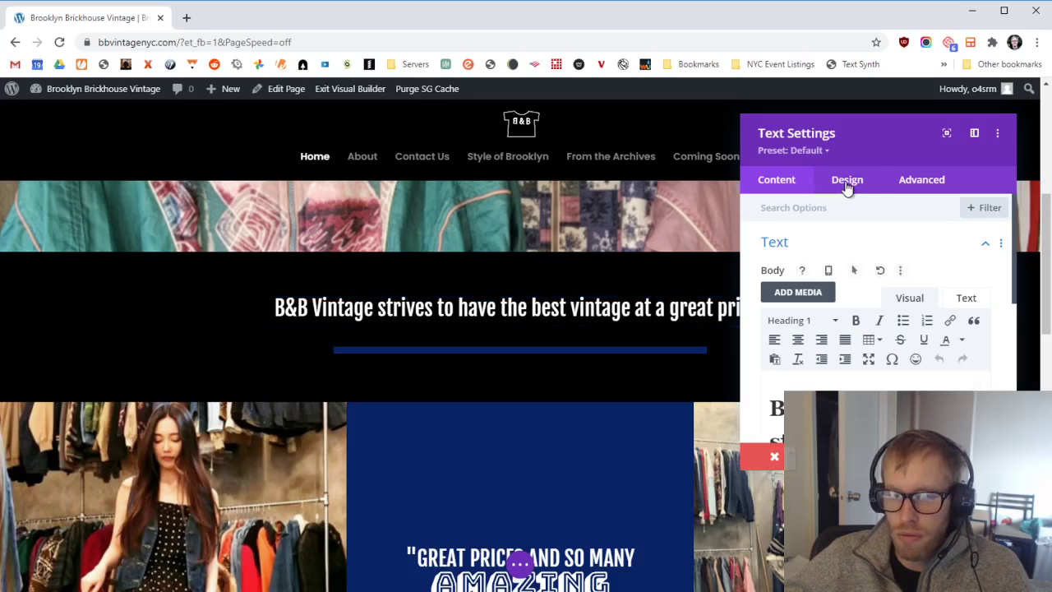
# Step: Set the tagline module's Heading 1 font to Aclonica
pyautogui.click(847, 182)
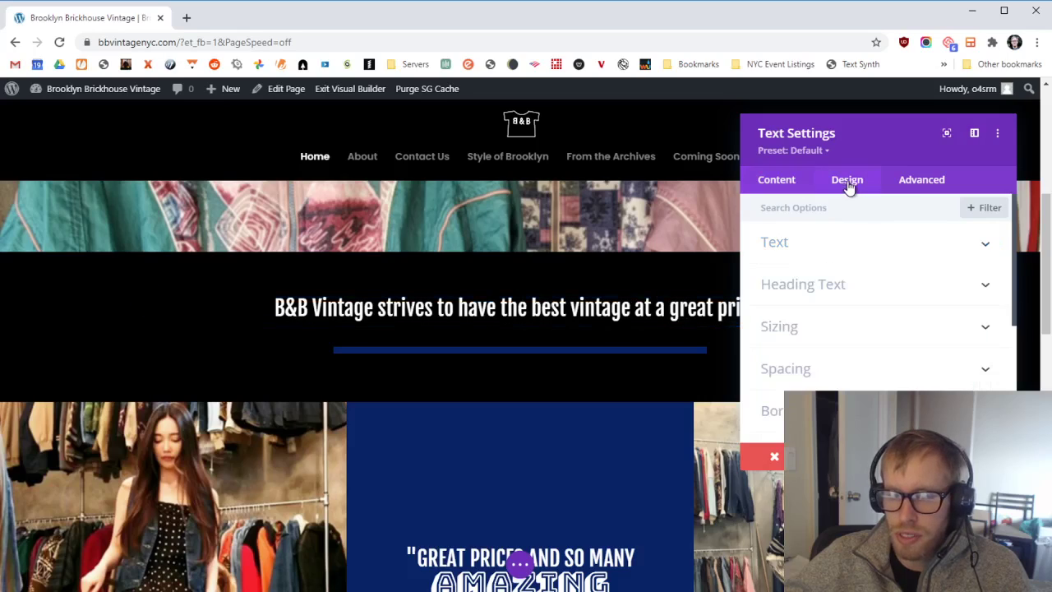
pyautogui.click(833, 286)
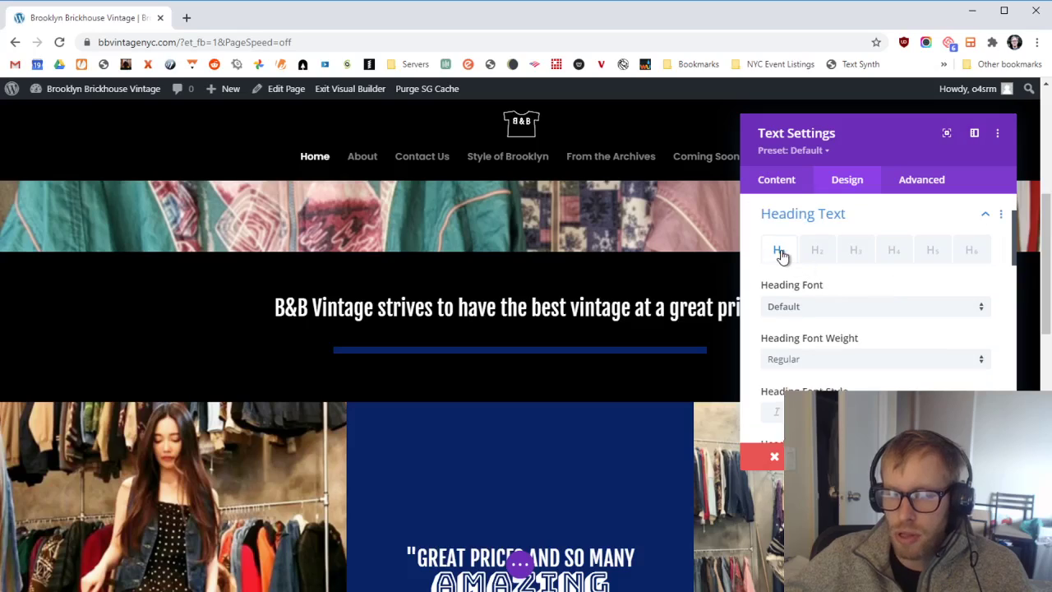
pyautogui.click(810, 309)
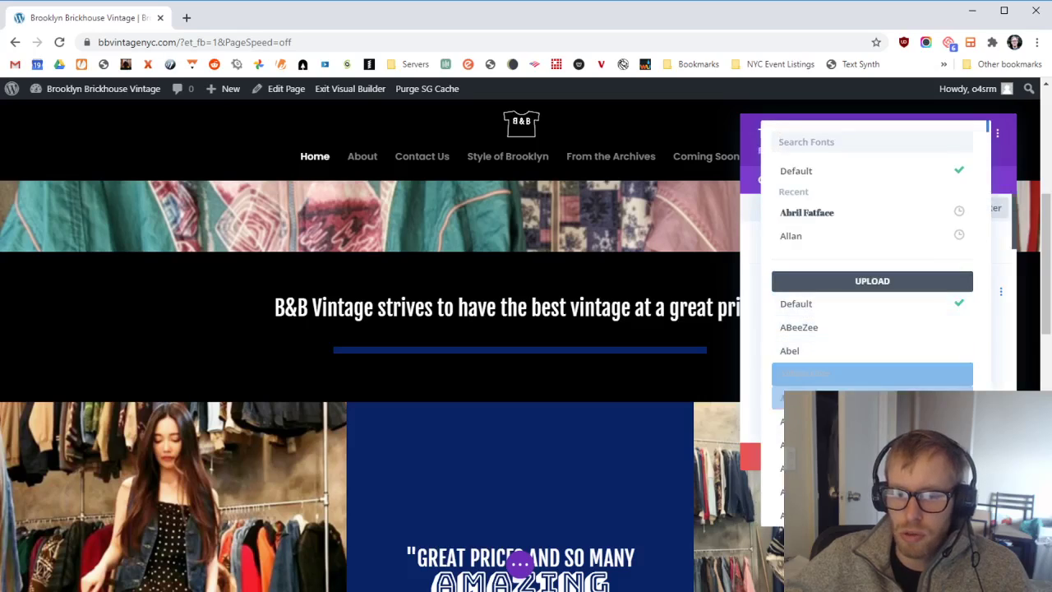
pyautogui.click(814, 421)
# Step: Make the tagline's Heading 1 text all uppercase and increase its size to 48px
pyautogui.scroll(-3, 822, 383)
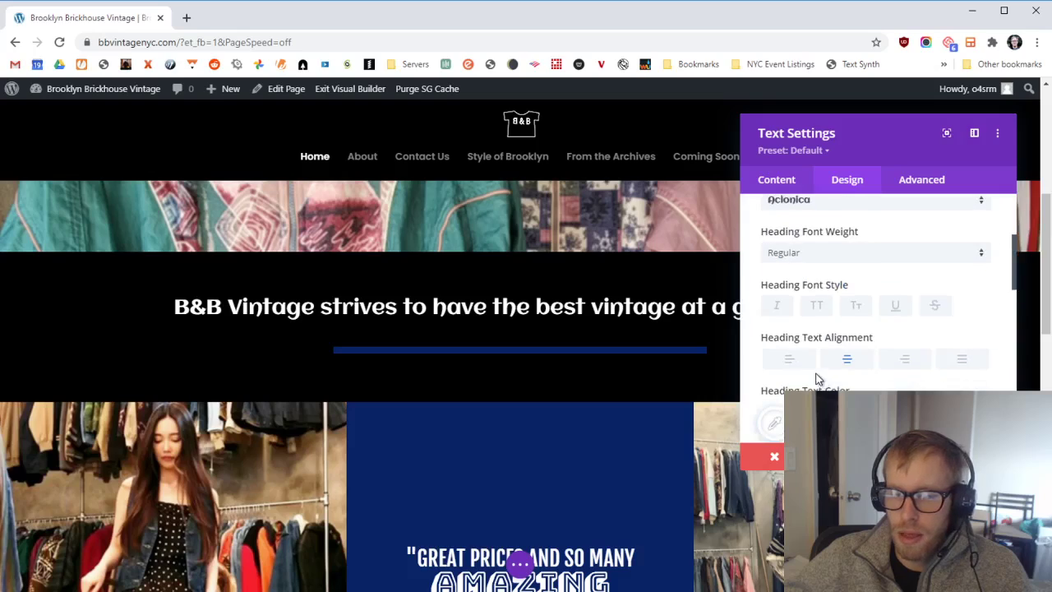
pyautogui.click(819, 308)
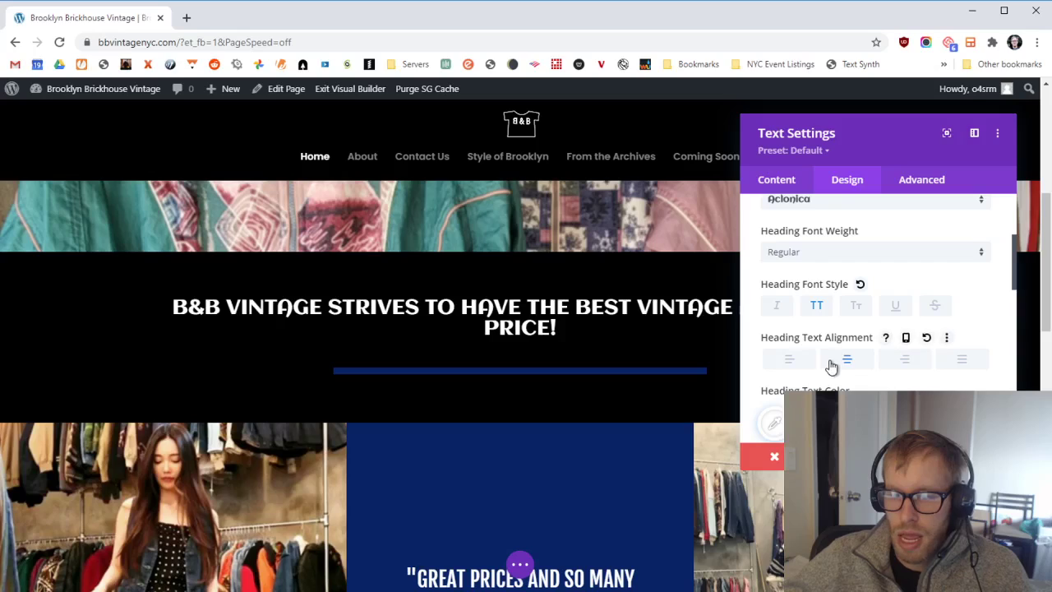
pyautogui.scroll(1, 829, 366)
pyautogui.scroll(-1, 829, 364)
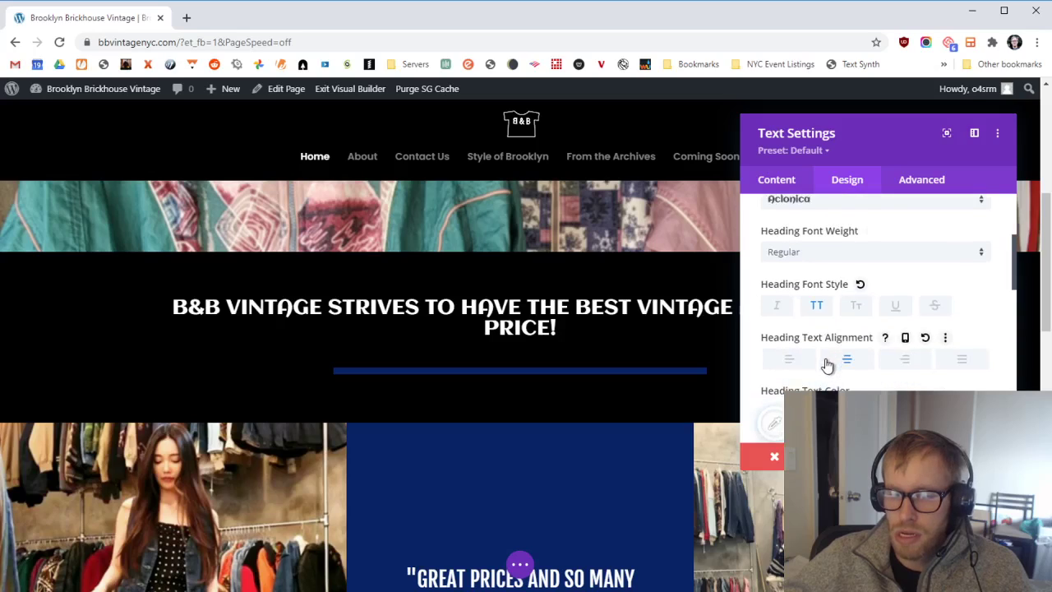
pyautogui.scroll(-2, 826, 362)
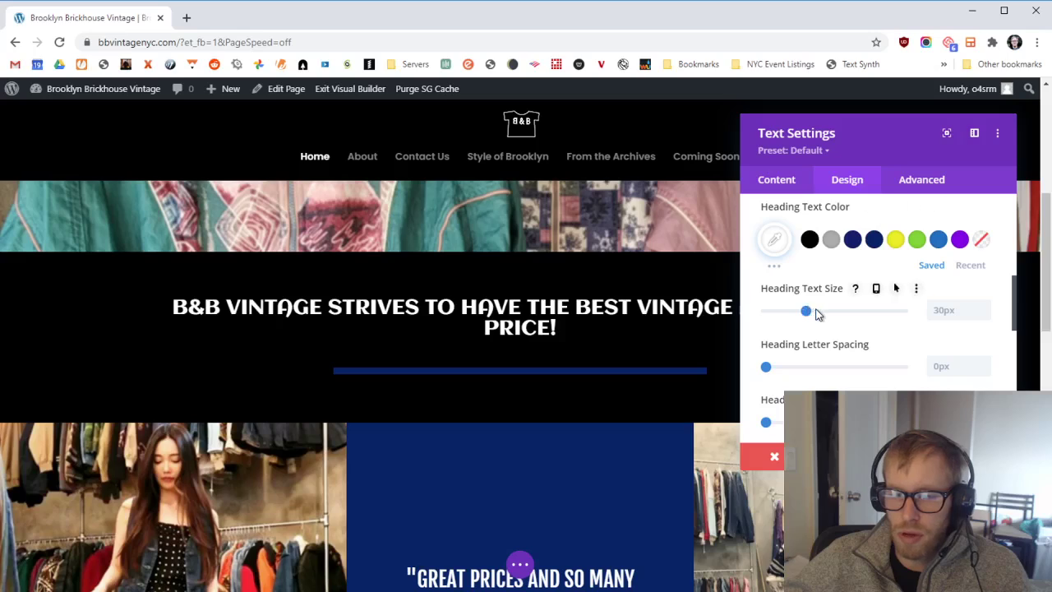
pyautogui.moveTo(807, 312); pyautogui.dragTo(831, 312)
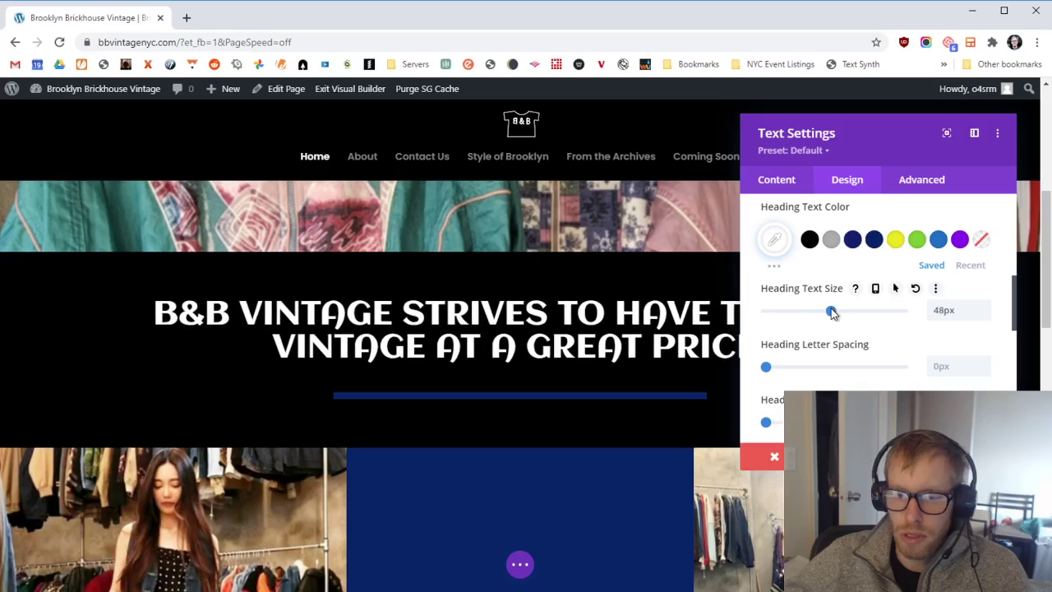
# Step: Left-align the tagline's Heading 1 text and save the module settings
pyautogui.scroll(3, 795, 312)
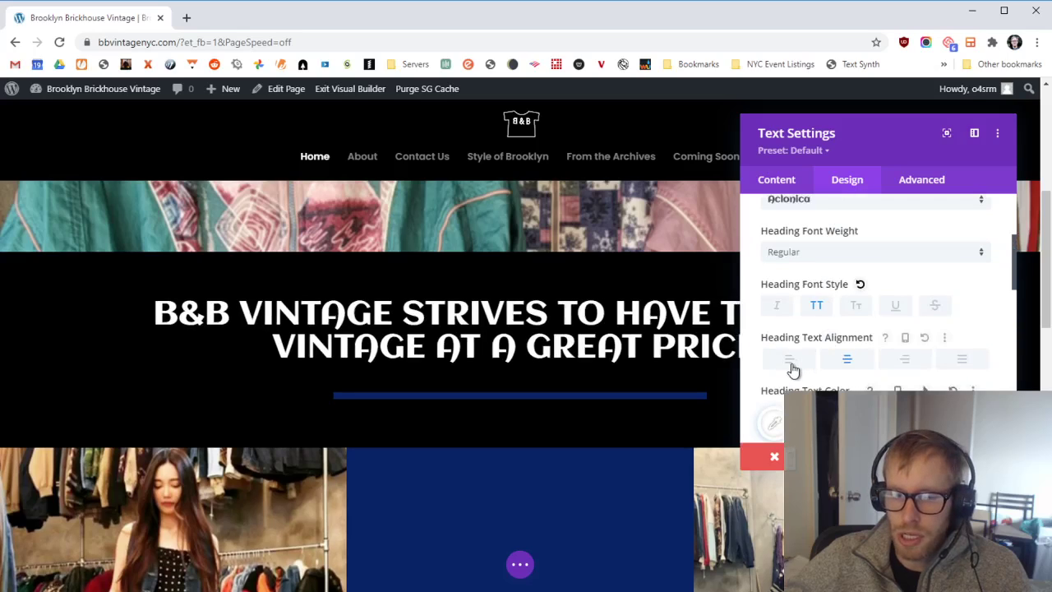
pyautogui.click(791, 361)
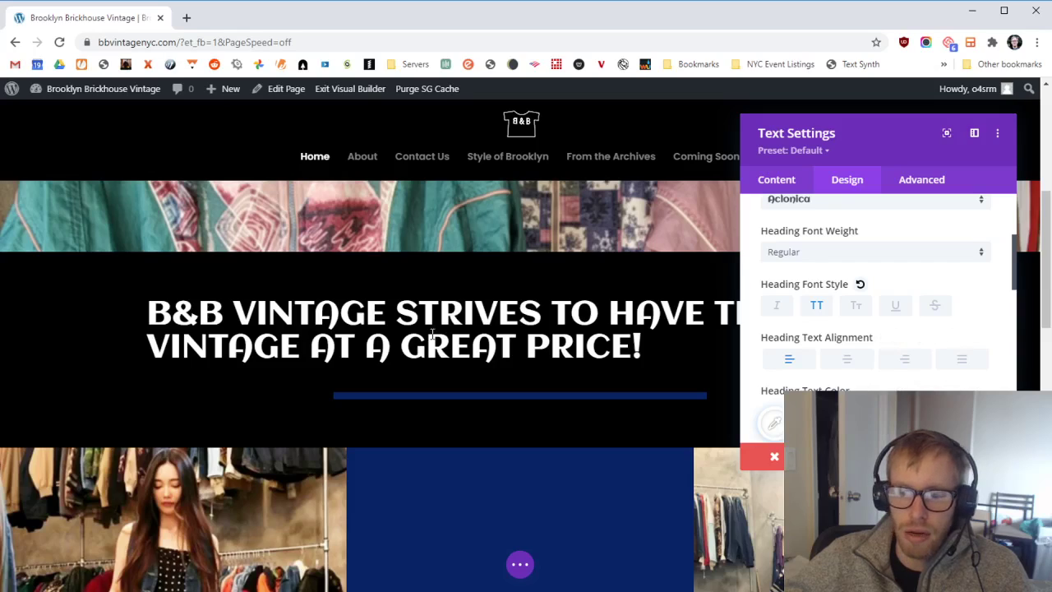
pyautogui.scroll(2, 875, 296)
pyautogui.click(982, 456)
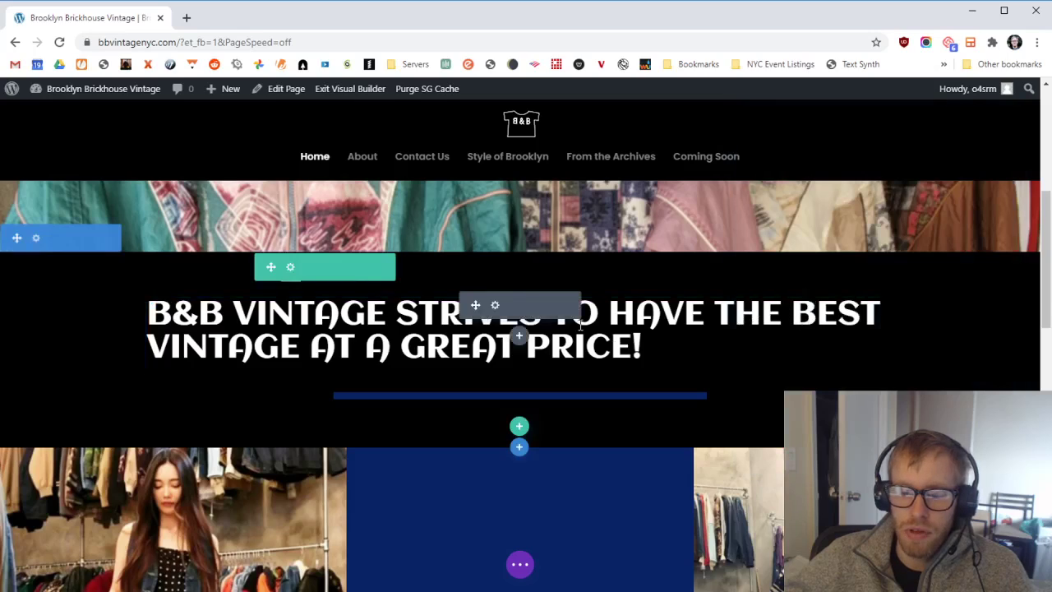
# Step: Restore the page from the editing history to its state before the tagline heading changes
pyautogui.scroll(-2, 407, 311)
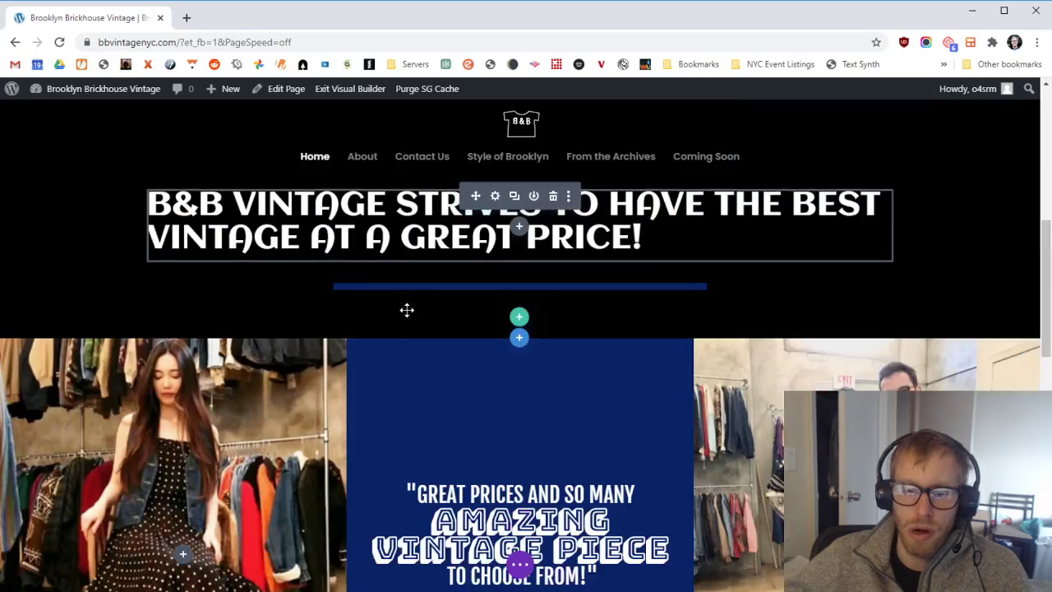
pyautogui.scroll(3, 406, 308)
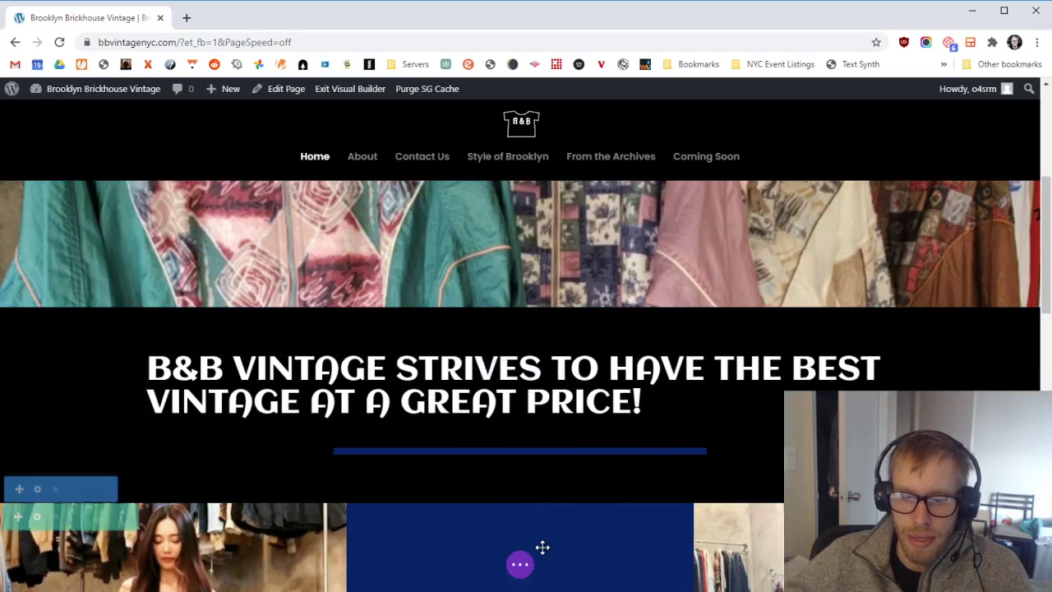
pyautogui.click(520, 565)
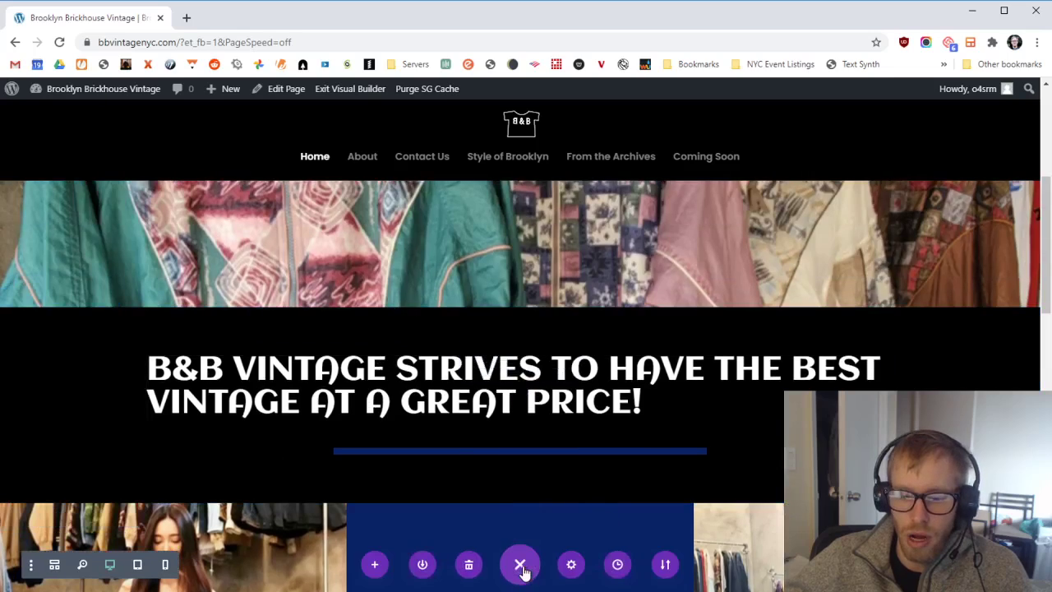
pyautogui.click(616, 565)
pyautogui.click(879, 247)
pyautogui.click(974, 448)
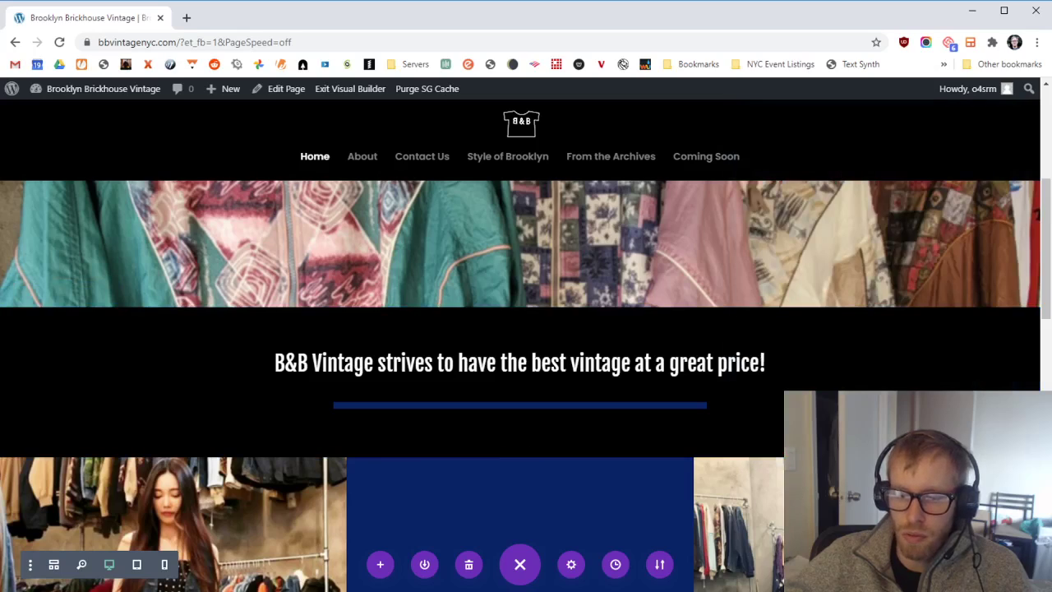
pyautogui.moveTo(499, 365)
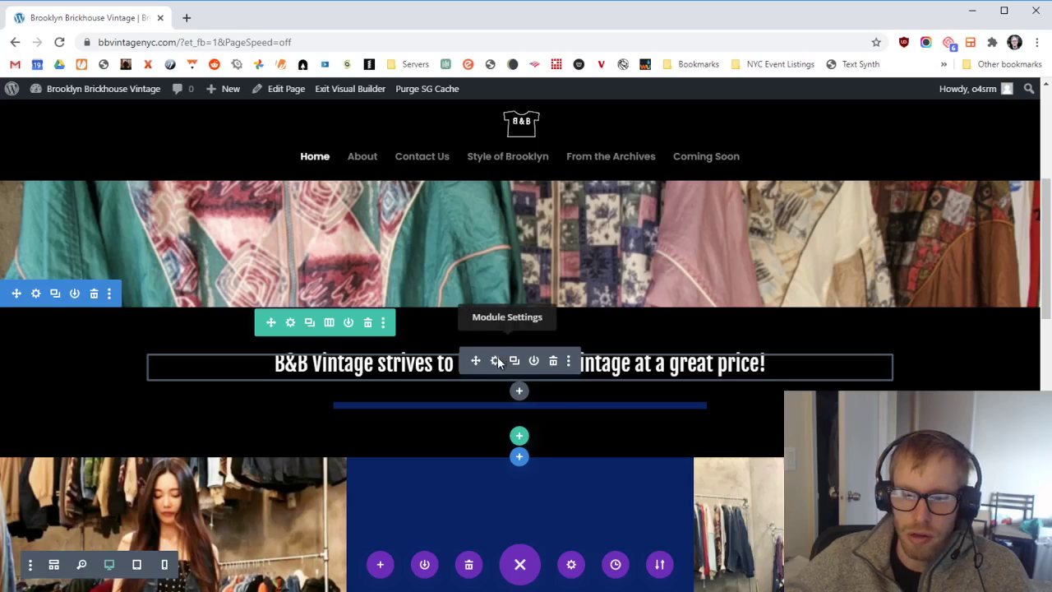
pyautogui.click(495, 362)
pyautogui.press('Escape')
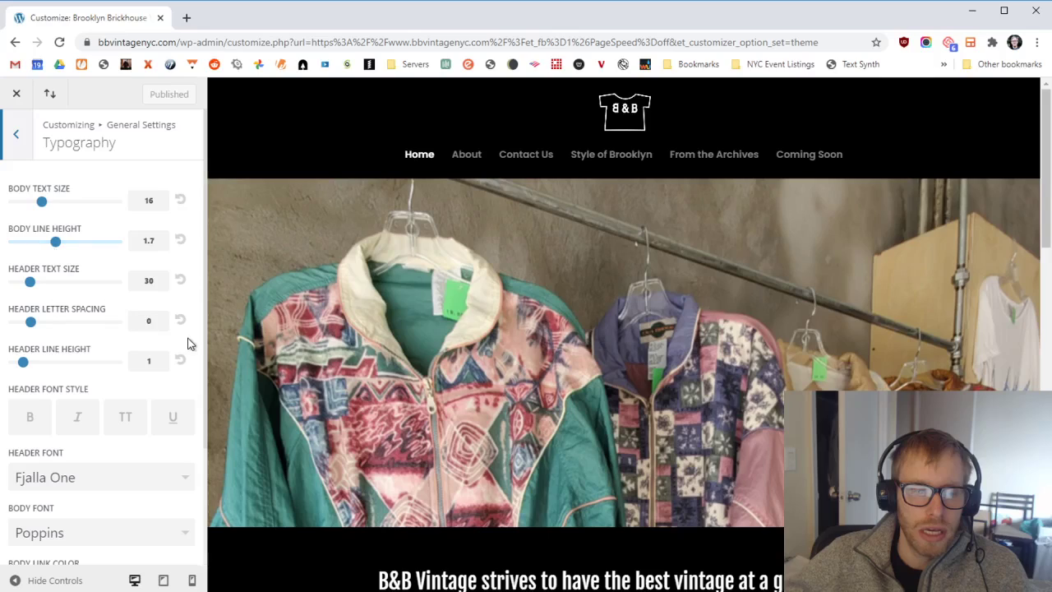
# Step: Set the theme-wide header font to Actor in the typography settings and check the headings throughout the page preview
pyautogui.scroll(-3, 112, 340)
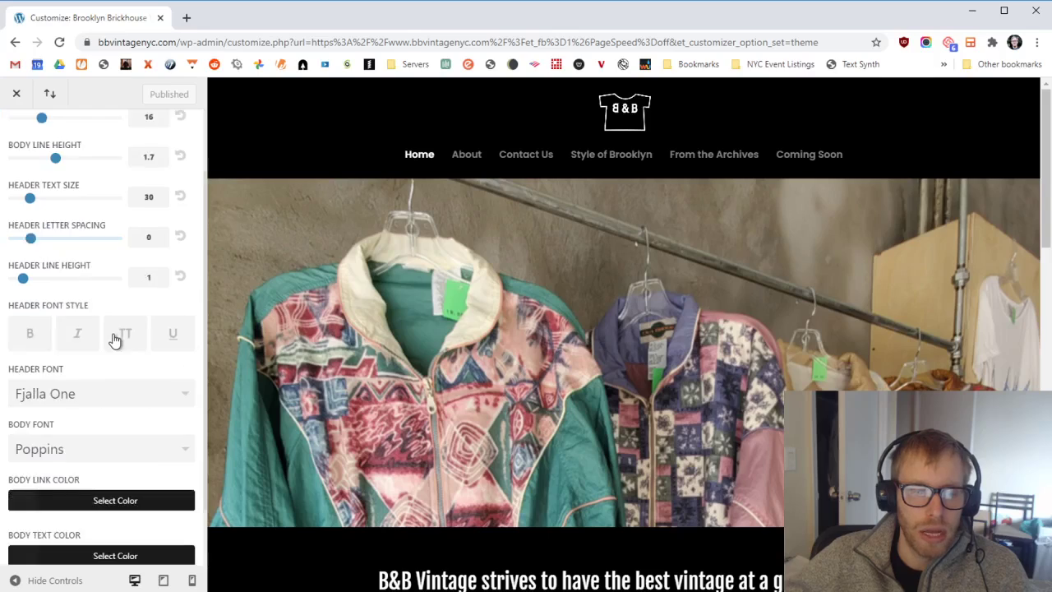
pyautogui.scroll(-1, 388, 393)
pyautogui.scroll(-2, 388, 393)
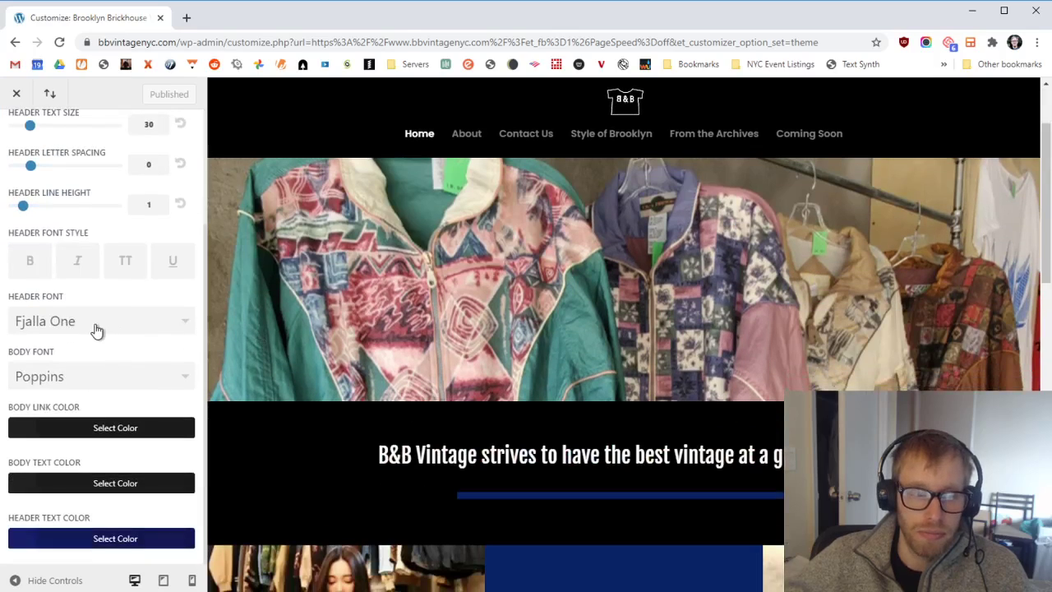
pyautogui.click(95, 329)
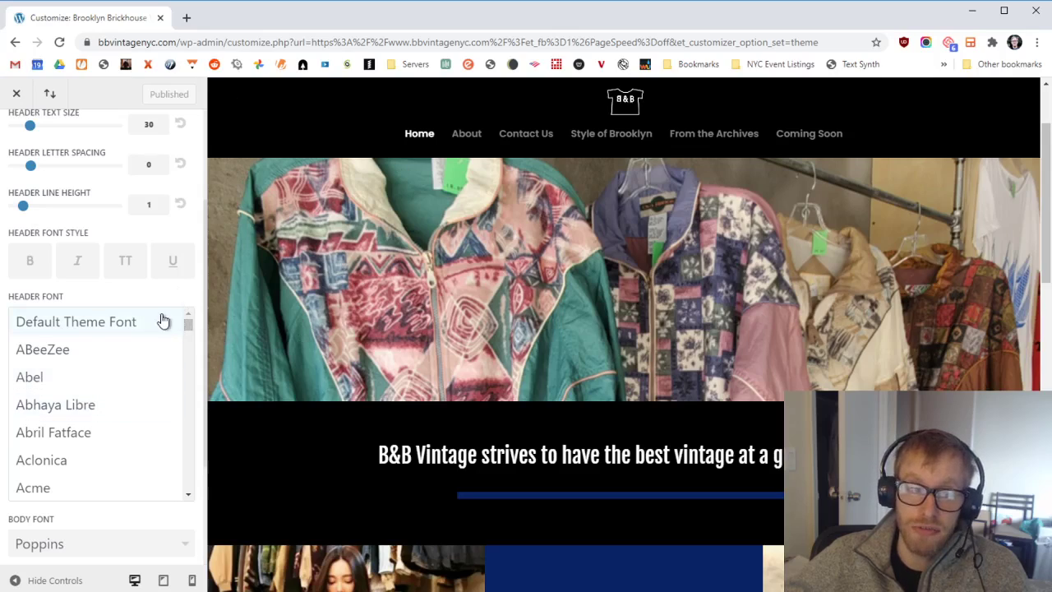
pyautogui.scroll(-1, 99, 386)
pyautogui.click(33, 422)
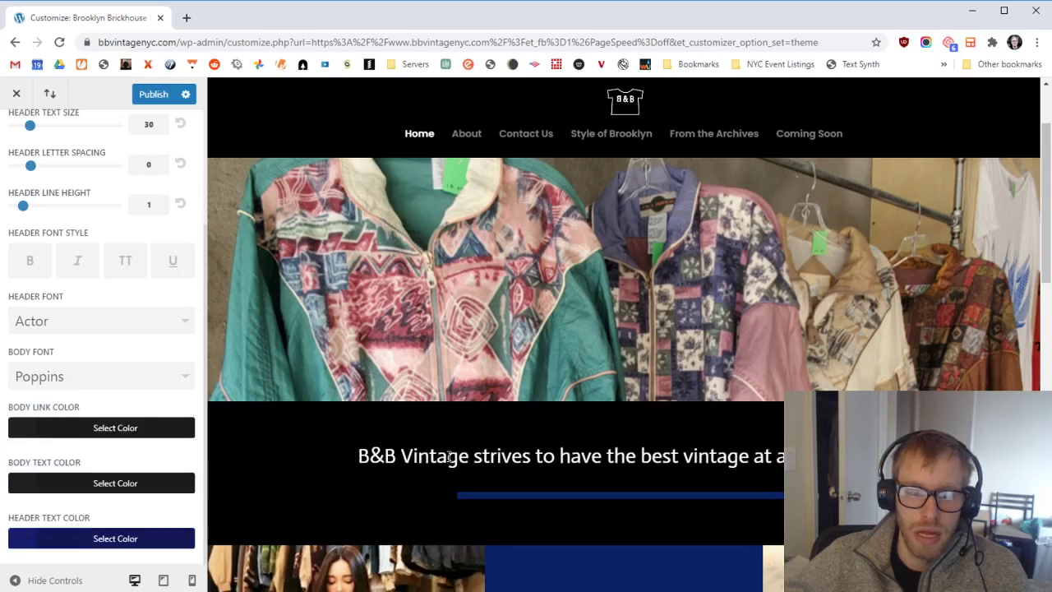
pyautogui.scroll(-4, 494, 477)
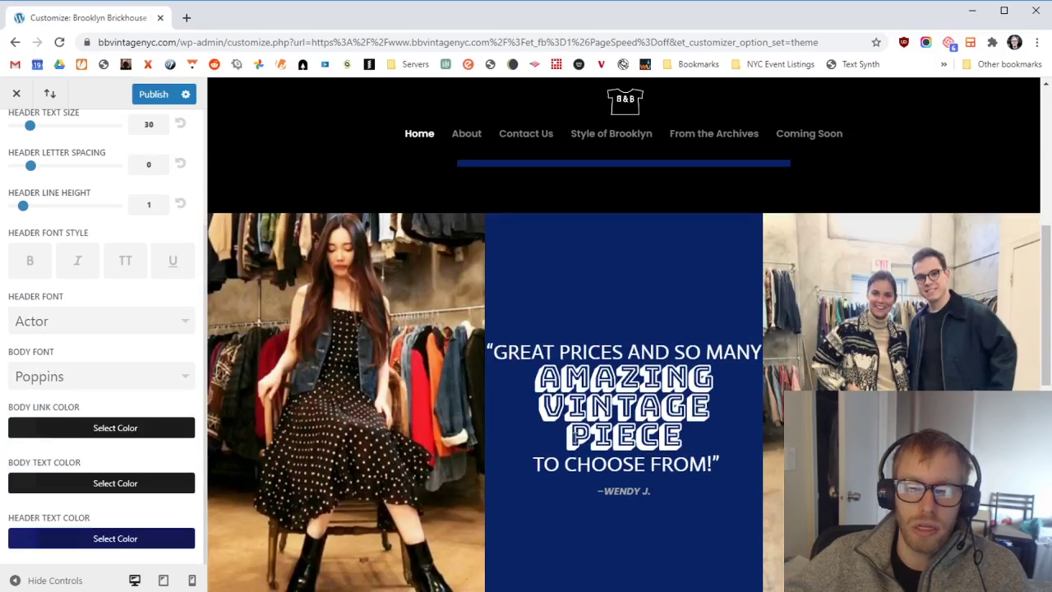
pyautogui.scroll(2, 516, 399)
pyautogui.scroll(-2, 516, 398)
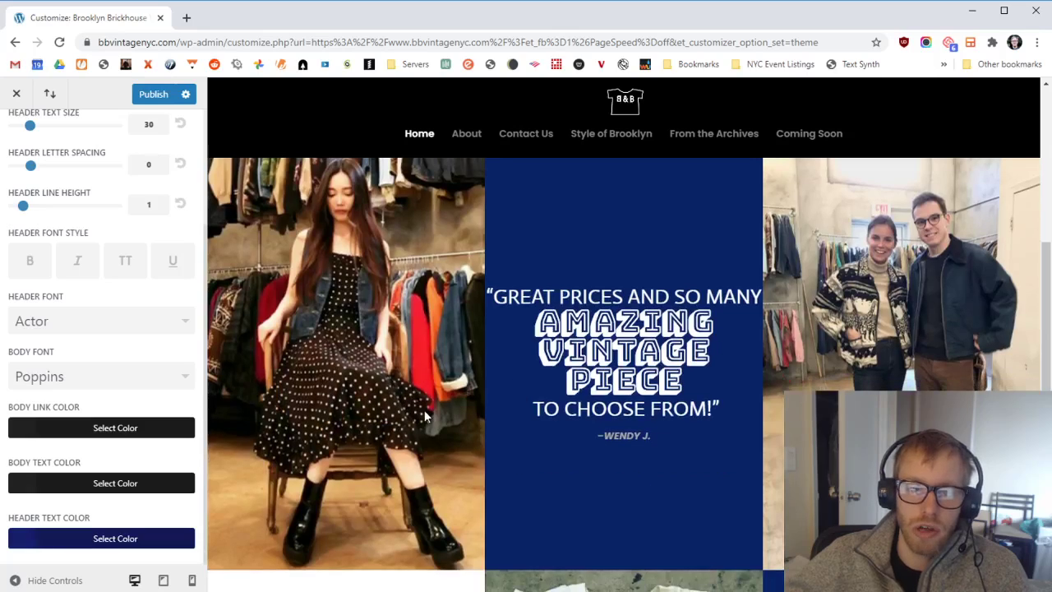
pyautogui.scroll(3, 424, 409)
# Step: Try Alef and Alike Angular as the theme-wide body font
pyautogui.click(74, 377)
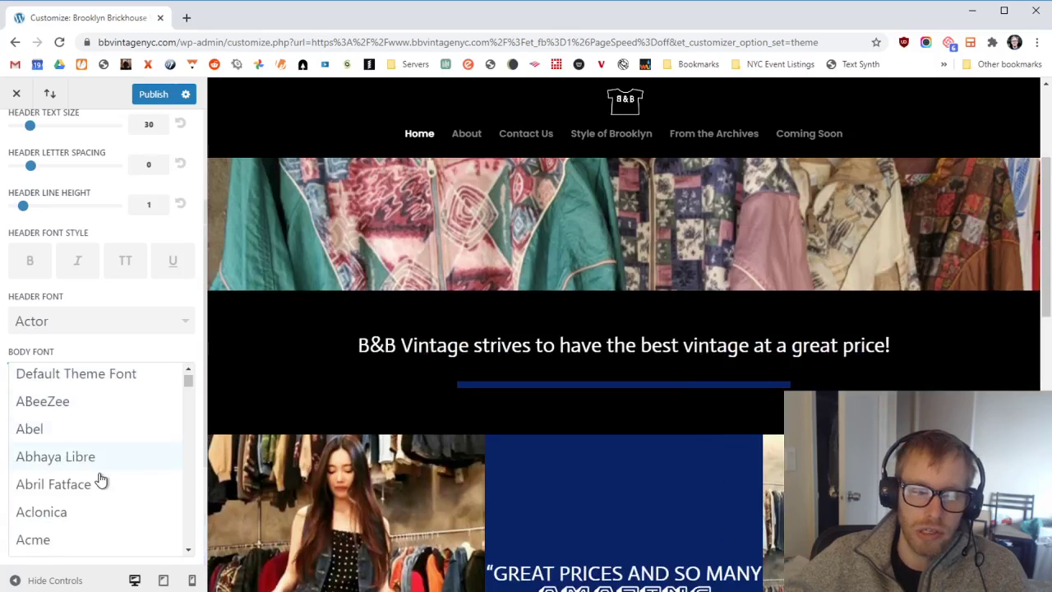
pyautogui.scroll(-4, 82, 477)
pyautogui.click(69, 452)
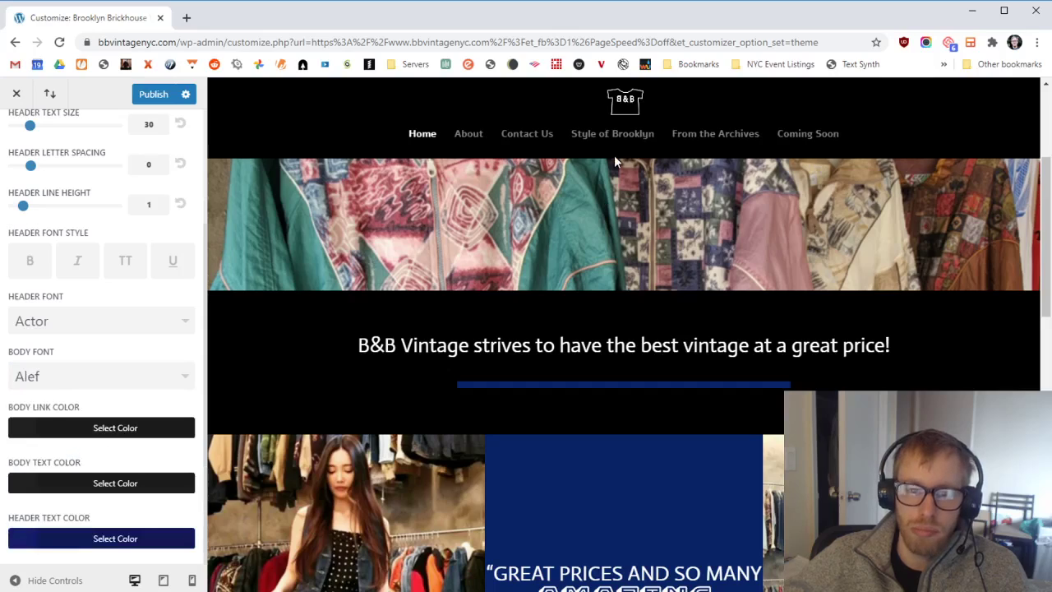
pyautogui.click(86, 380)
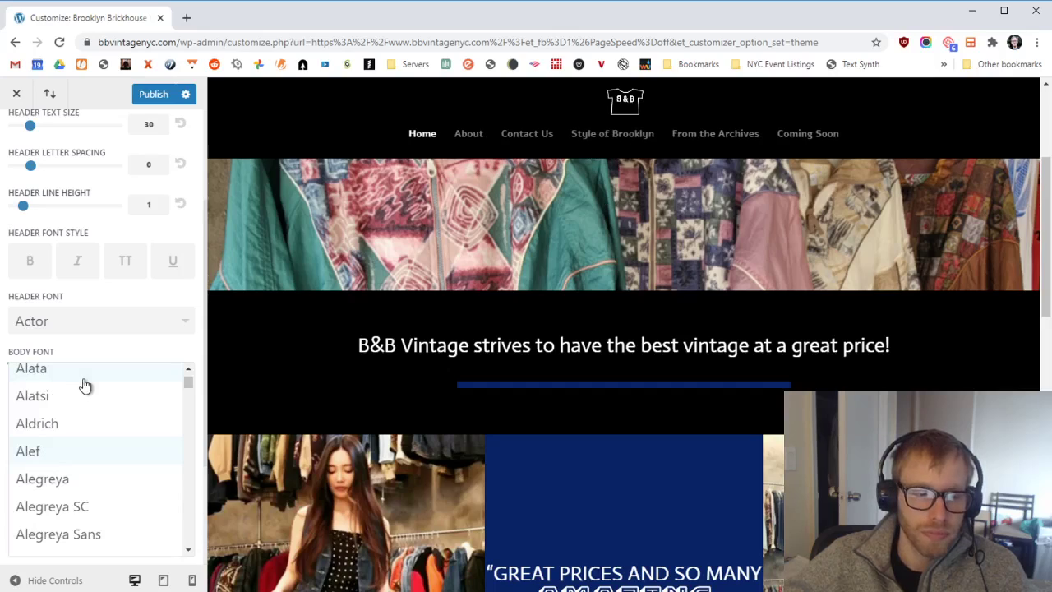
pyautogui.scroll(-2, 91, 446)
pyautogui.click(66, 476)
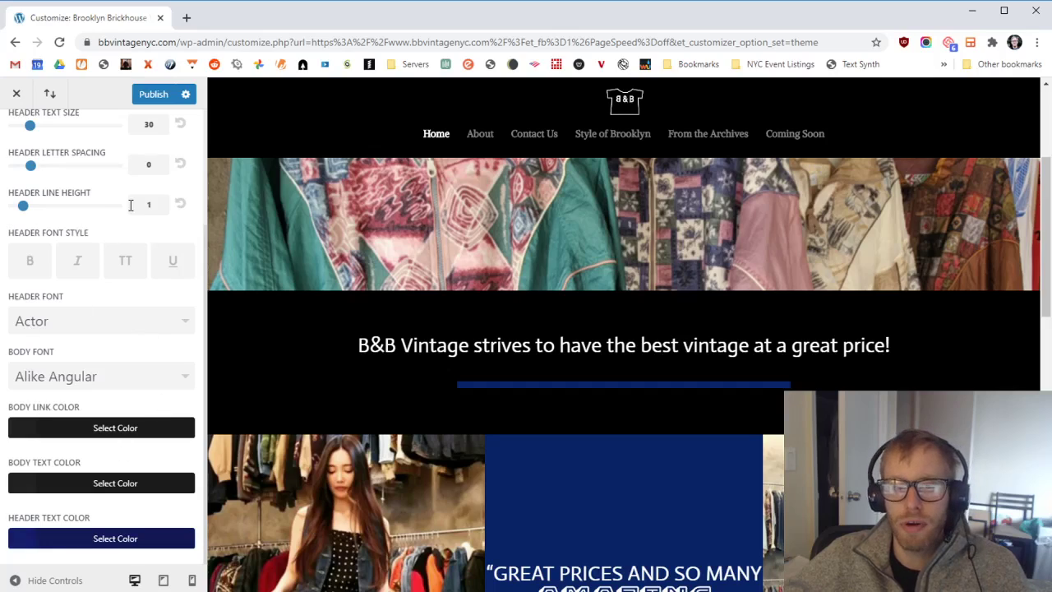
# Step: Reload the theme customizer to discard the unpublished header and body font changes
pyautogui.scroll(2, 98, 231)
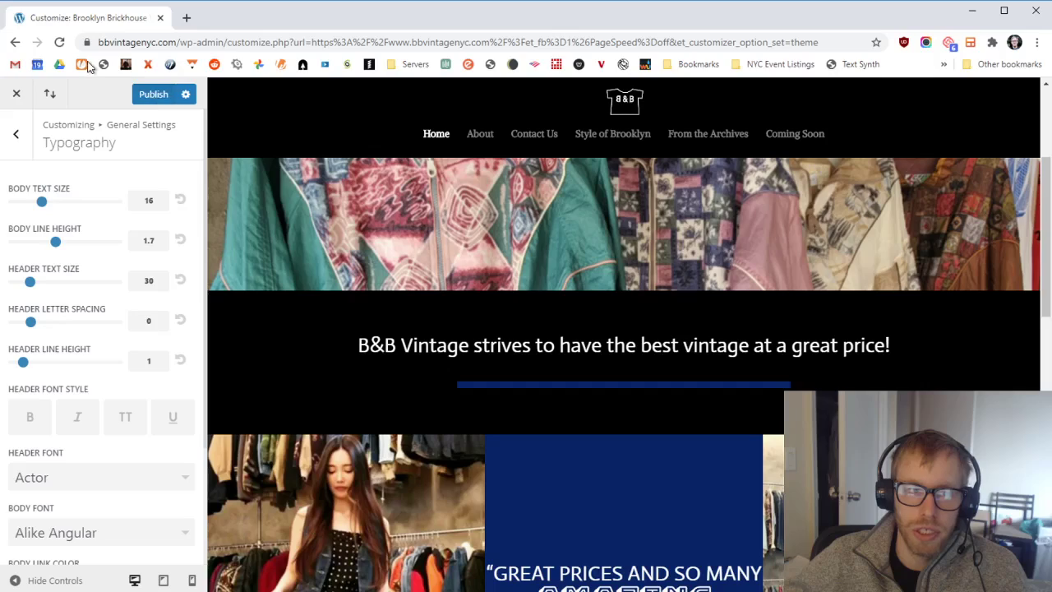
pyautogui.click(60, 42)
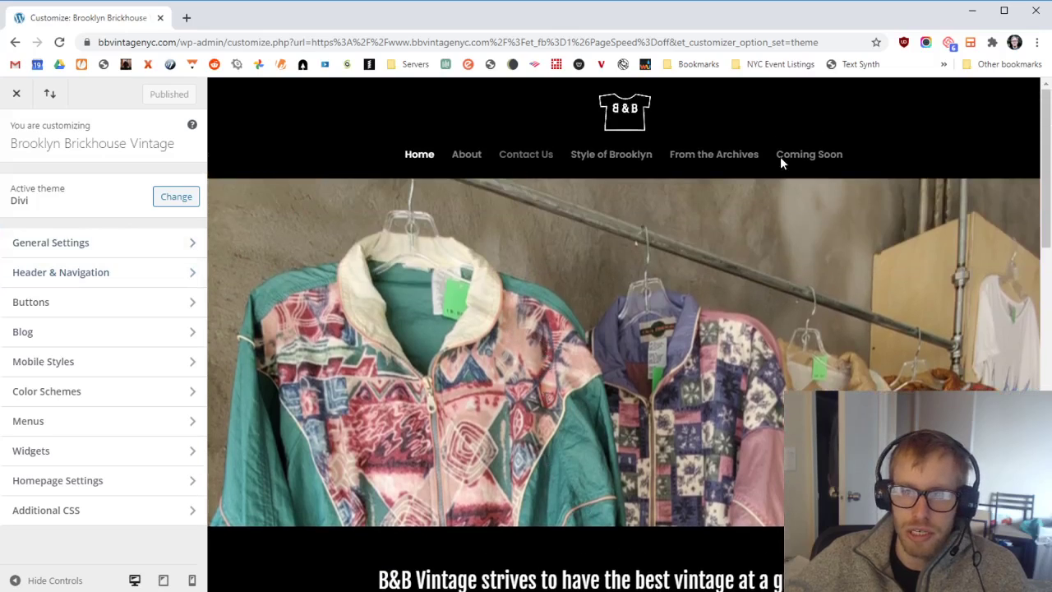
# Step: Open the primary menu bar's header and navigation settings and find its font option
pyautogui.click(87, 273)
pyautogui.click(98, 217)
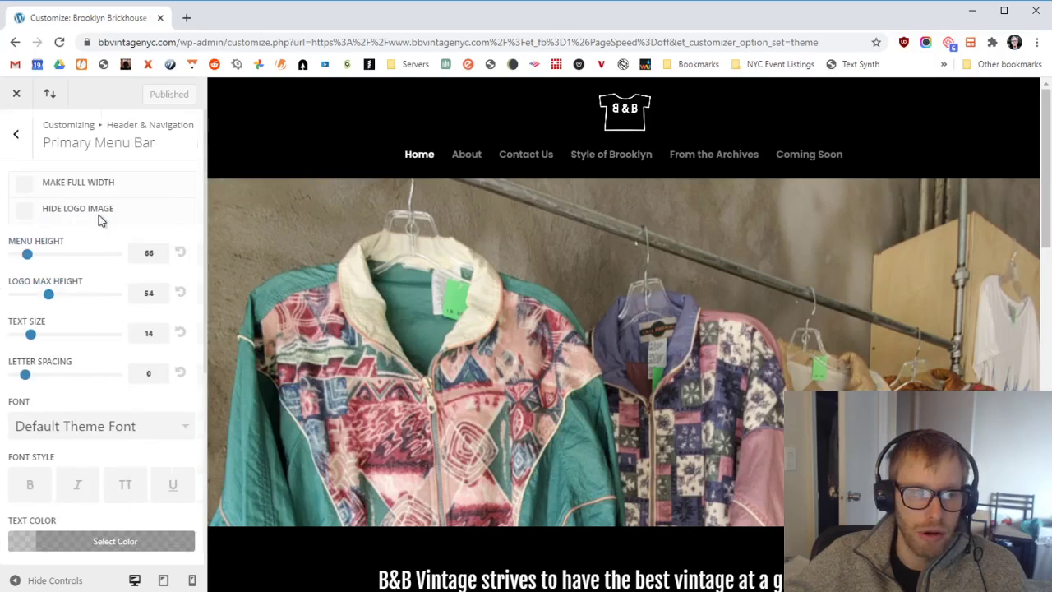
pyautogui.scroll(-1, 92, 329)
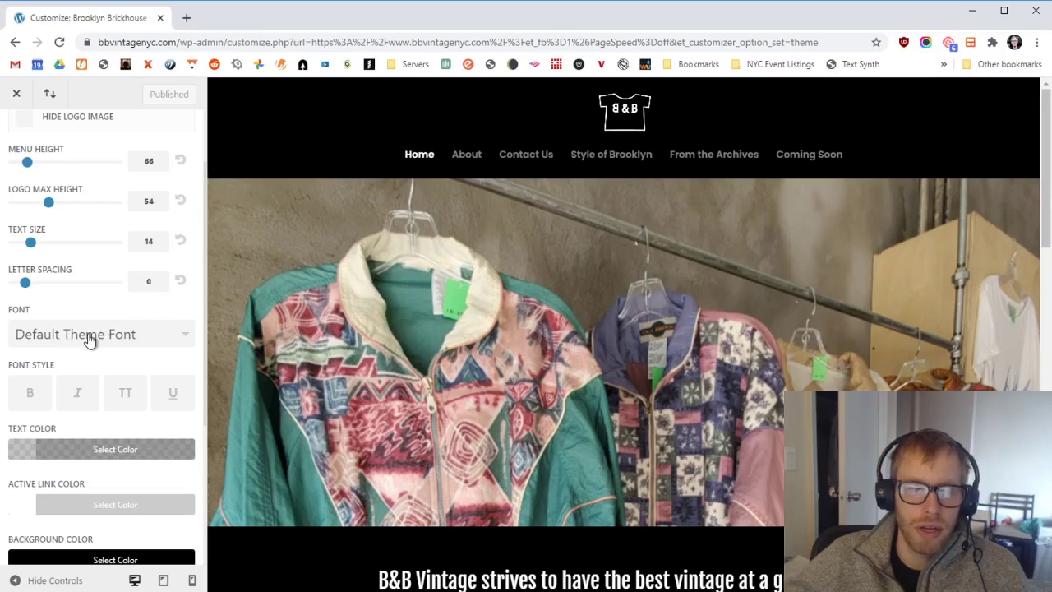